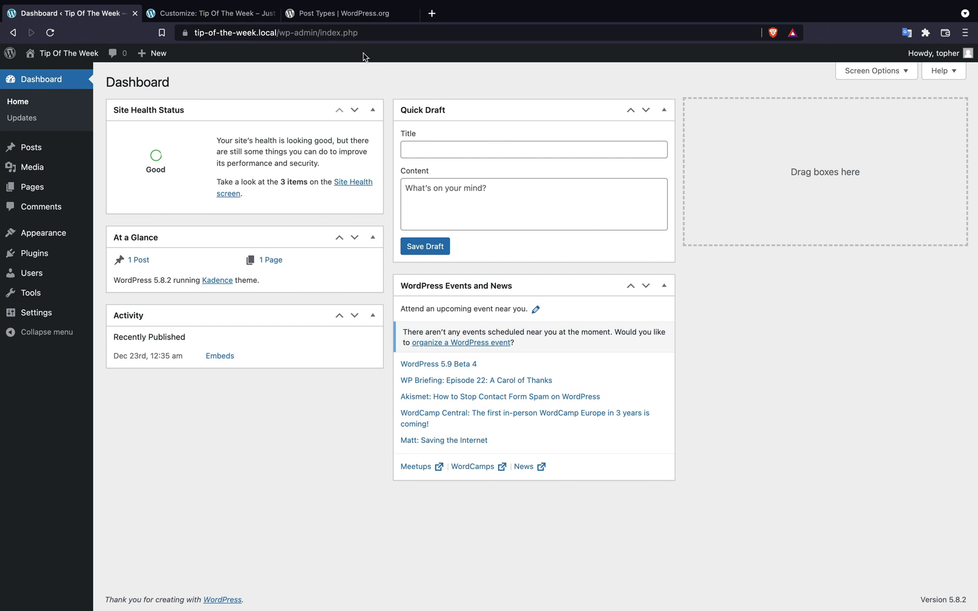
Review the default post types in the WordPress.org Post Types article and the matching Posts and Media sections of the site dashboard.
click(342, 18)
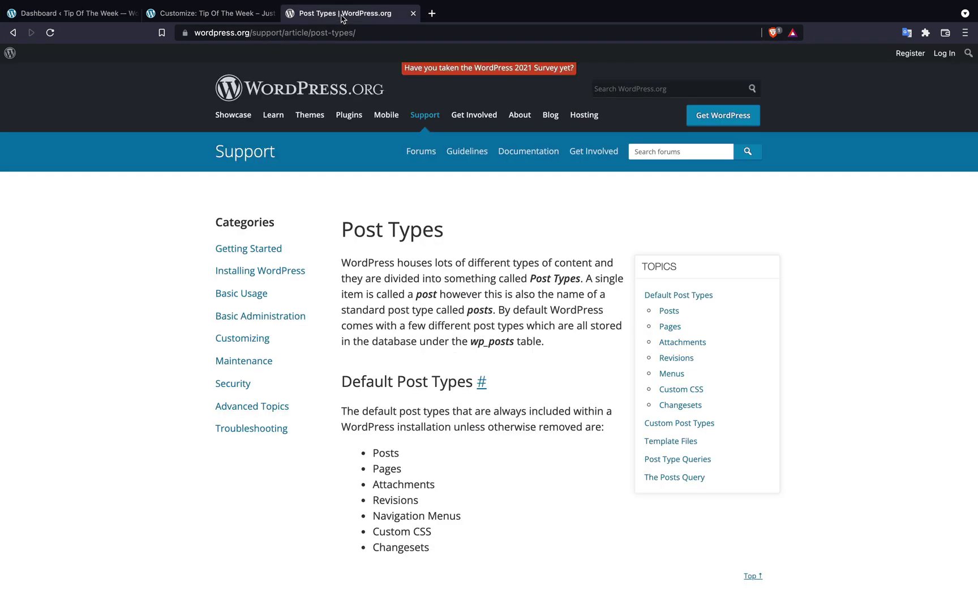
scroll(543, 471, down, 2)
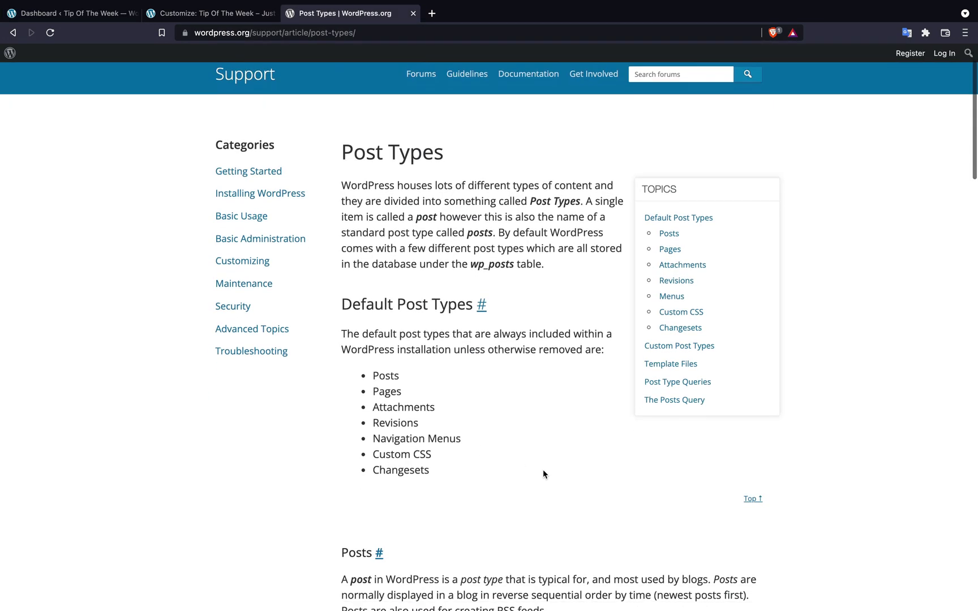
scroll(543, 471, down, 1)
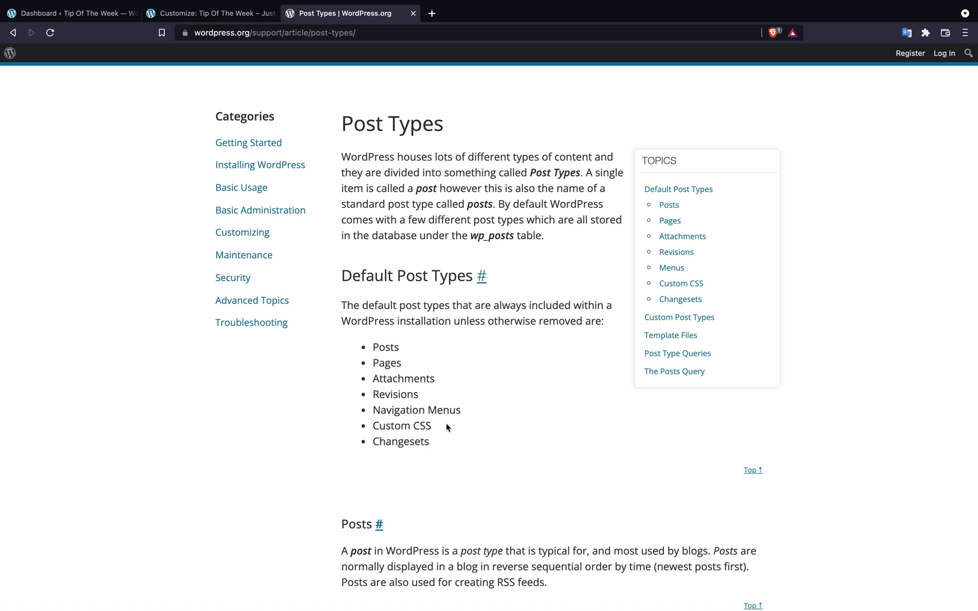
click(67, 13)
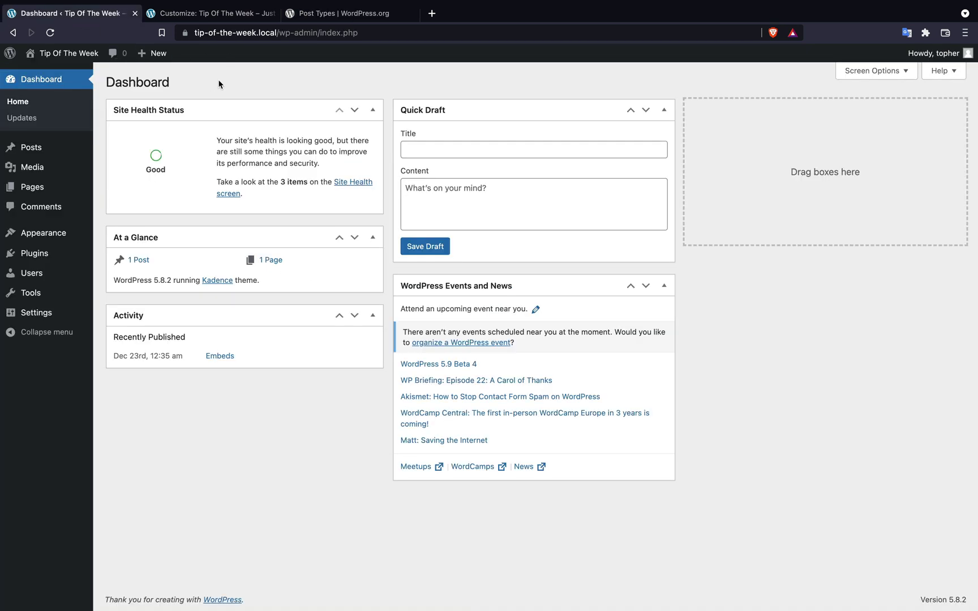
mouse_move(47, 151)
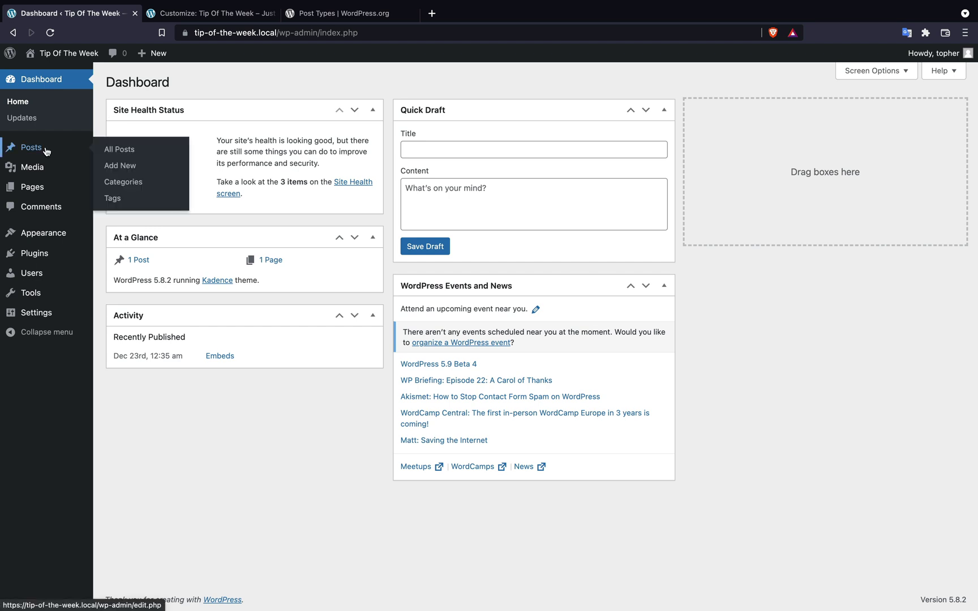
mouse_move(35, 171)
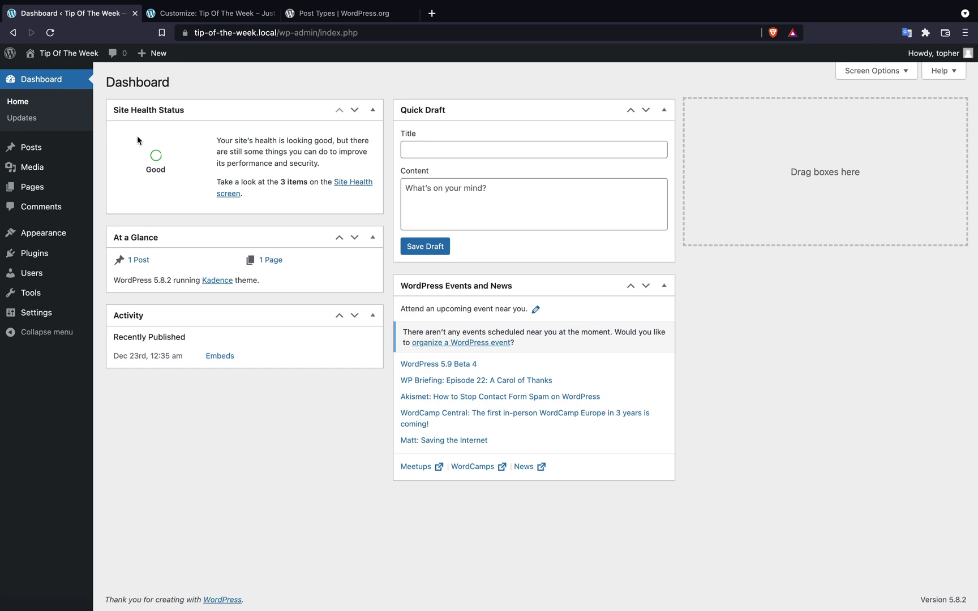
Examine the Additional CSS and General sections in the Tip Of The Week site customizer.
click(205, 17)
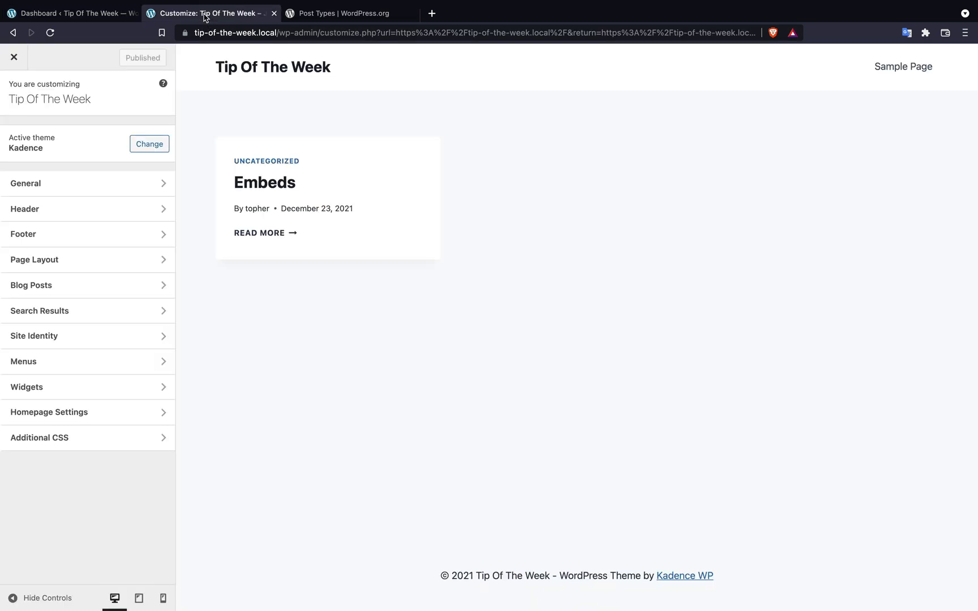
click(52, 444)
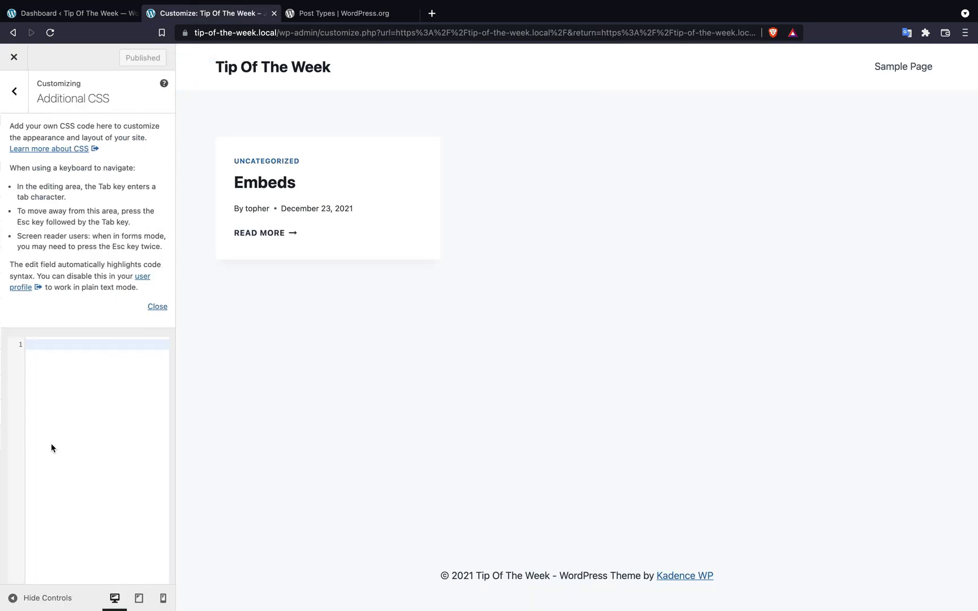
click(155, 306)
click(13, 90)
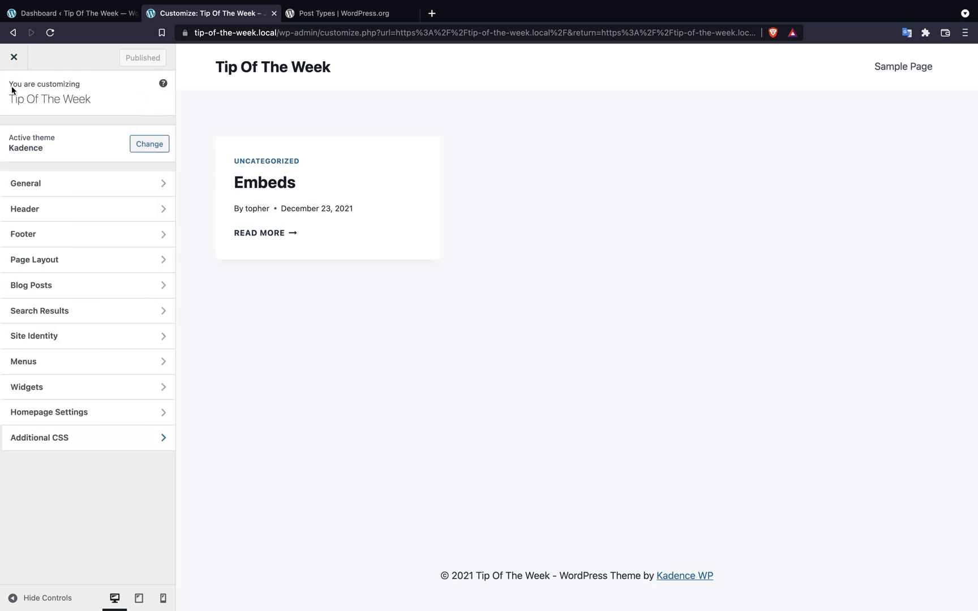
click(57, 182)
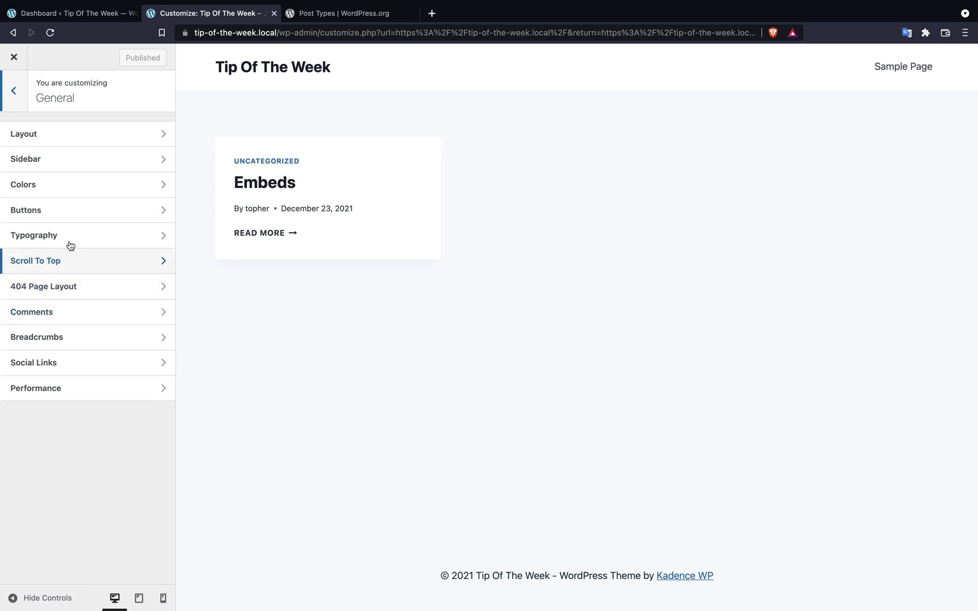
click(11, 91)
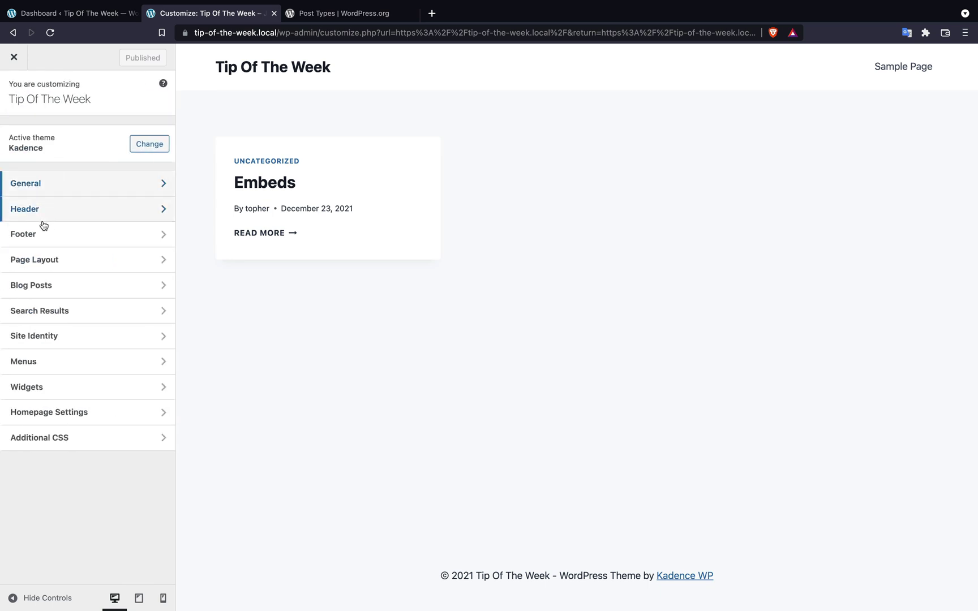
Change the site title to "Tip Of The Week!" in the Site Identity settings.
click(50, 337)
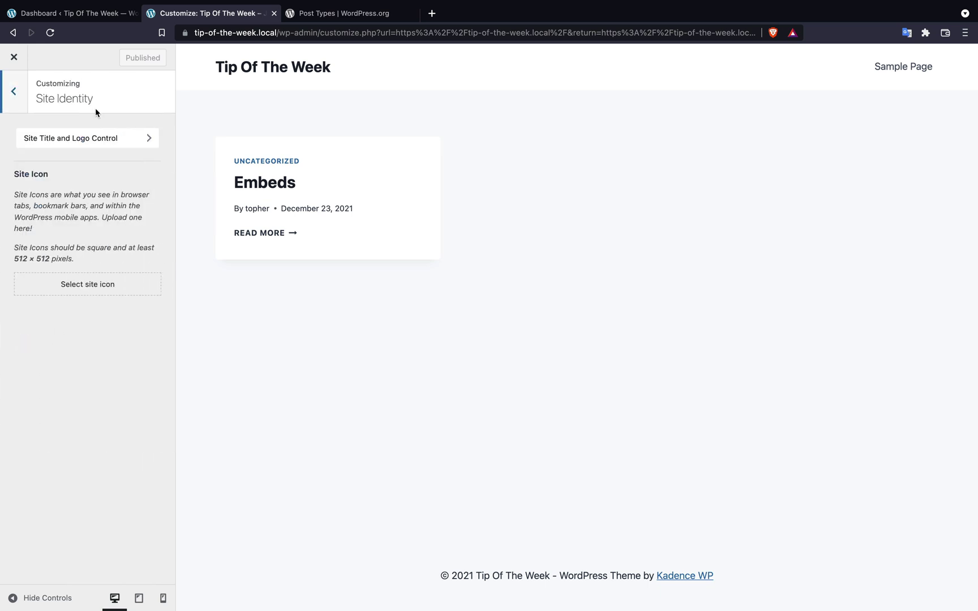
click(81, 140)
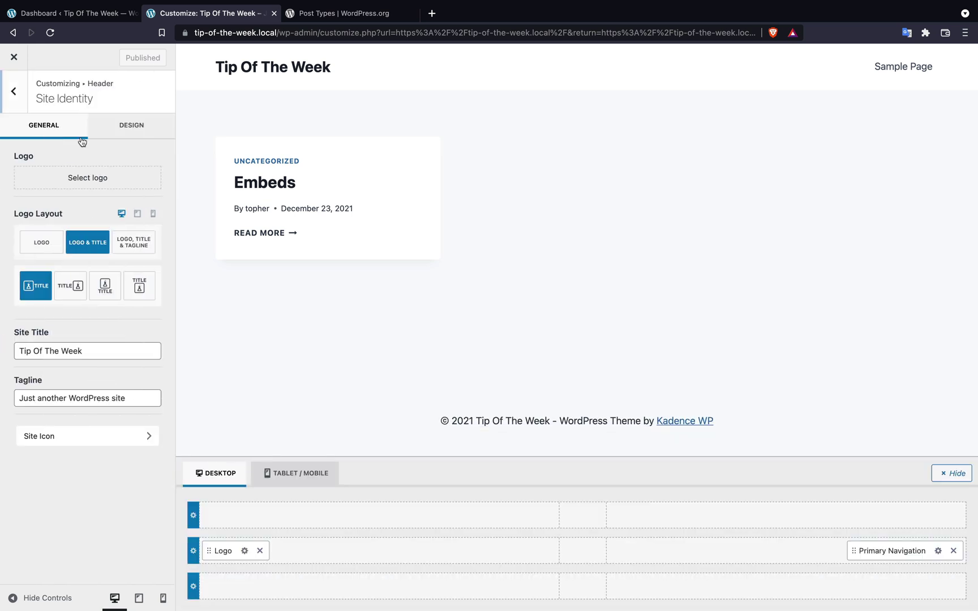
click(96, 350)
text(!)
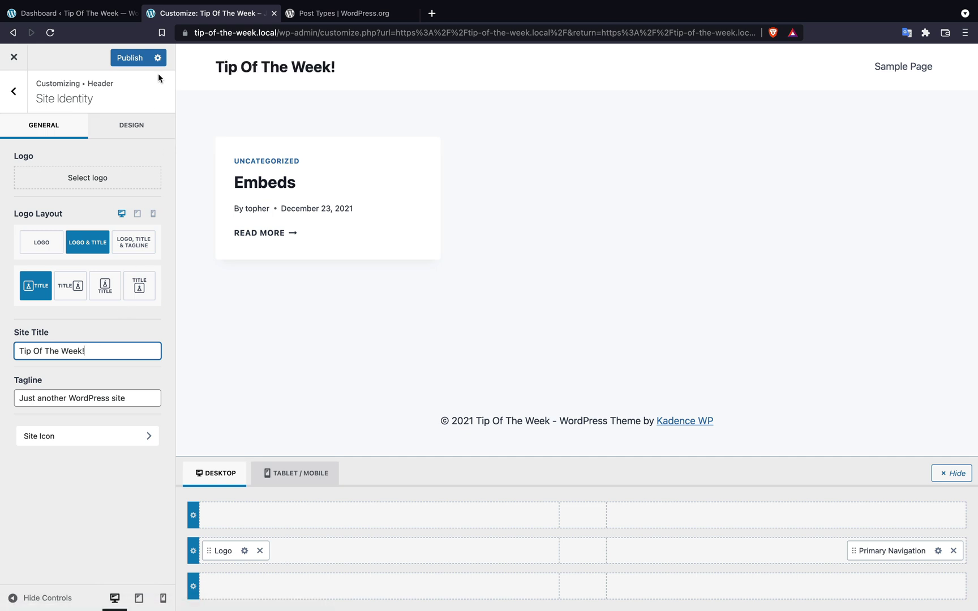
Discard the unpublished site title change in the customizer.
click(158, 58)
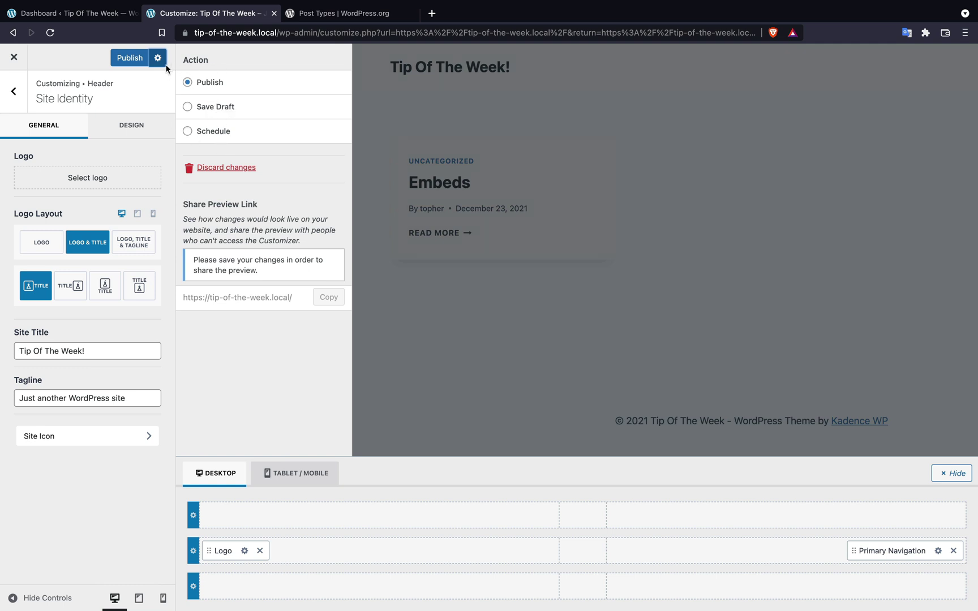
click(226, 168)
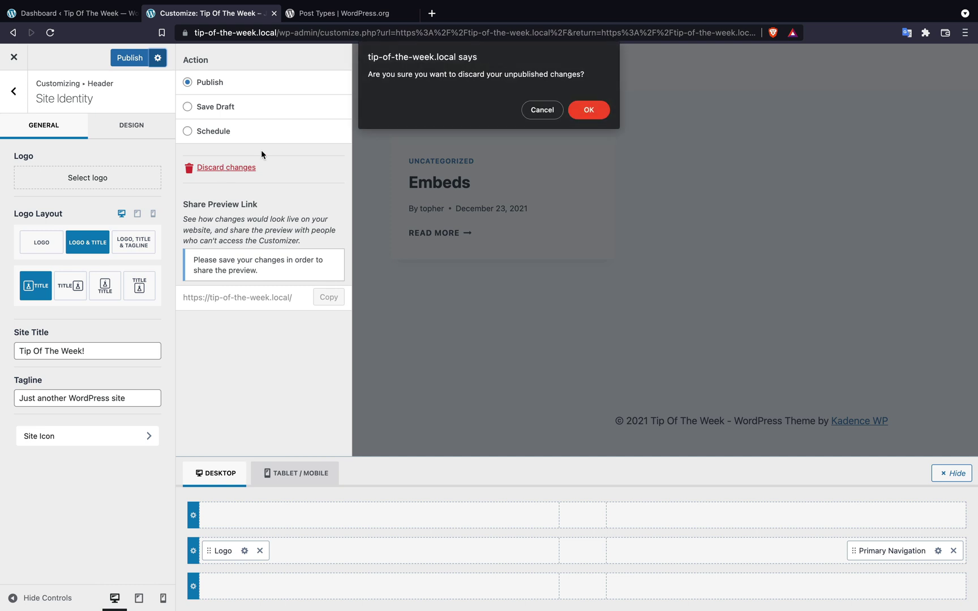
click(589, 111)
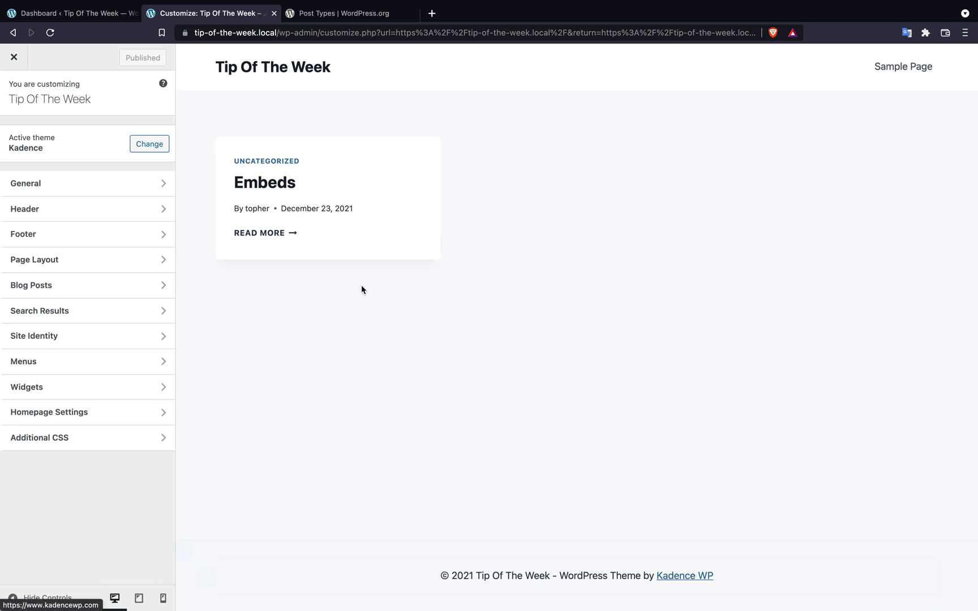
Look at the Page Layout and Blog Posts sections of the customizer.
click(92, 265)
click(23, 90)
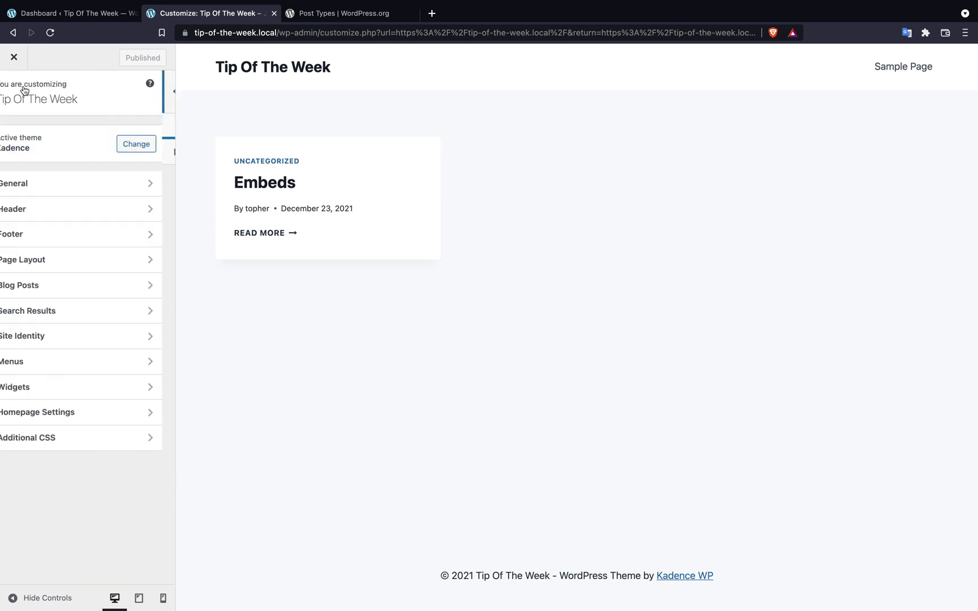
click(52, 285)
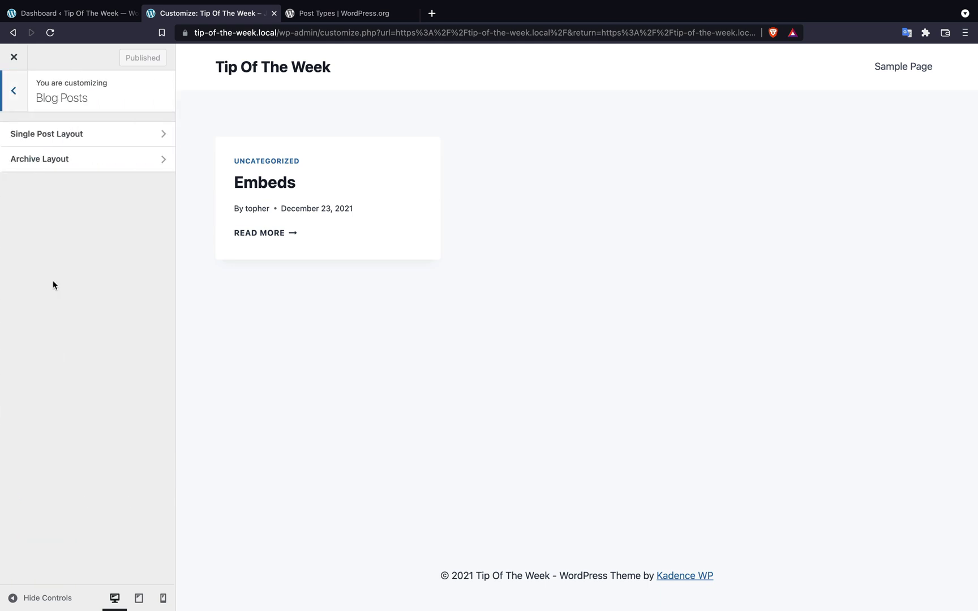
click(14, 91)
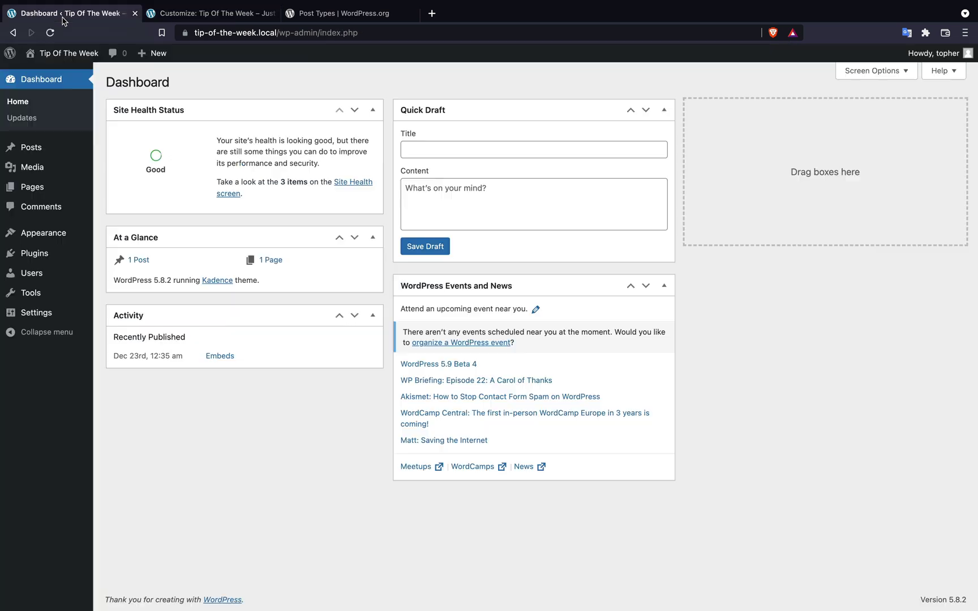
Activate the installed Custom Post Type UI plugin from the site dashboard.
click(64, 17)
click(32, 254)
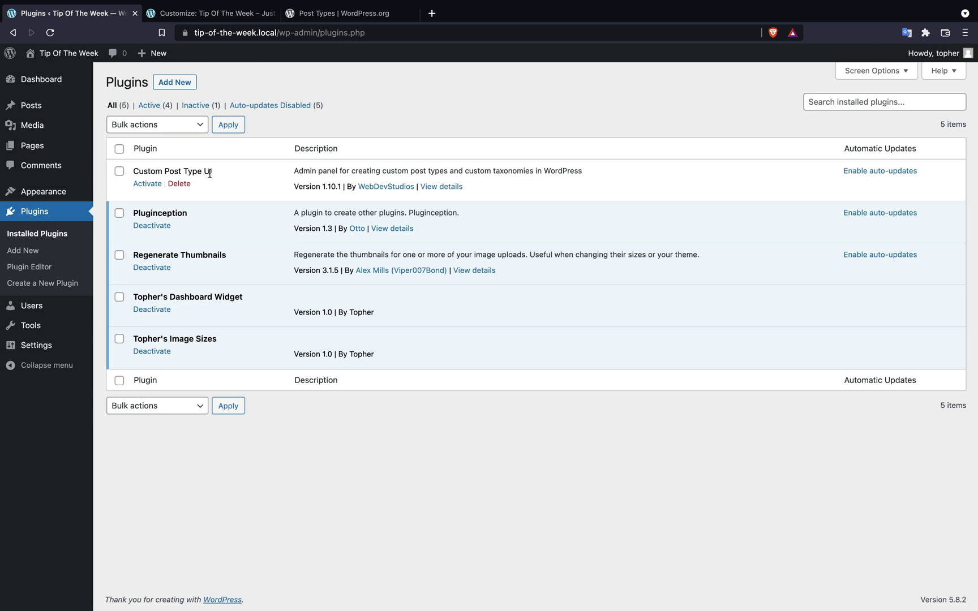
click(144, 185)
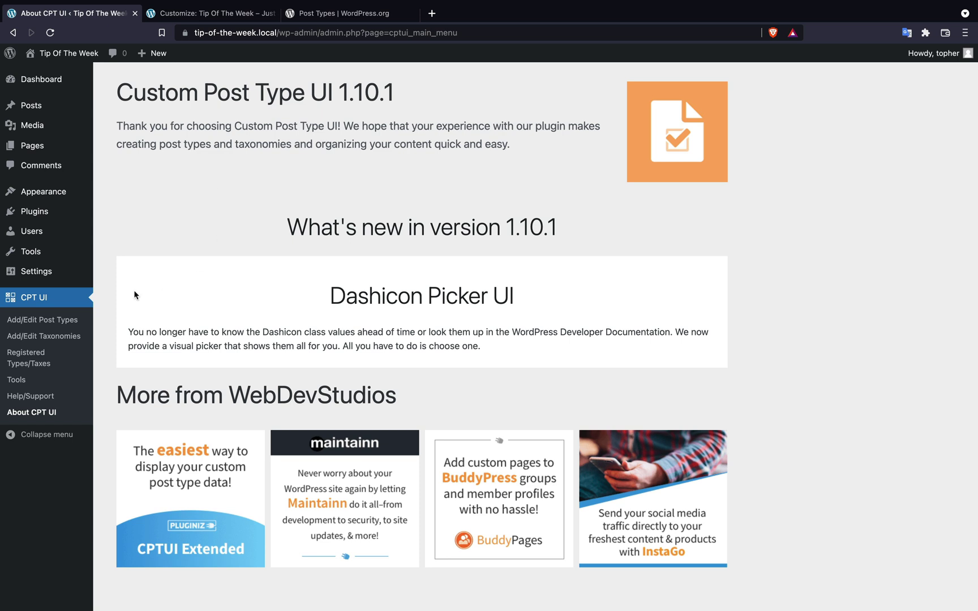
Start a new custom post type with the slug "staff" and both plural and singular labels "Staff".
click(45, 320)
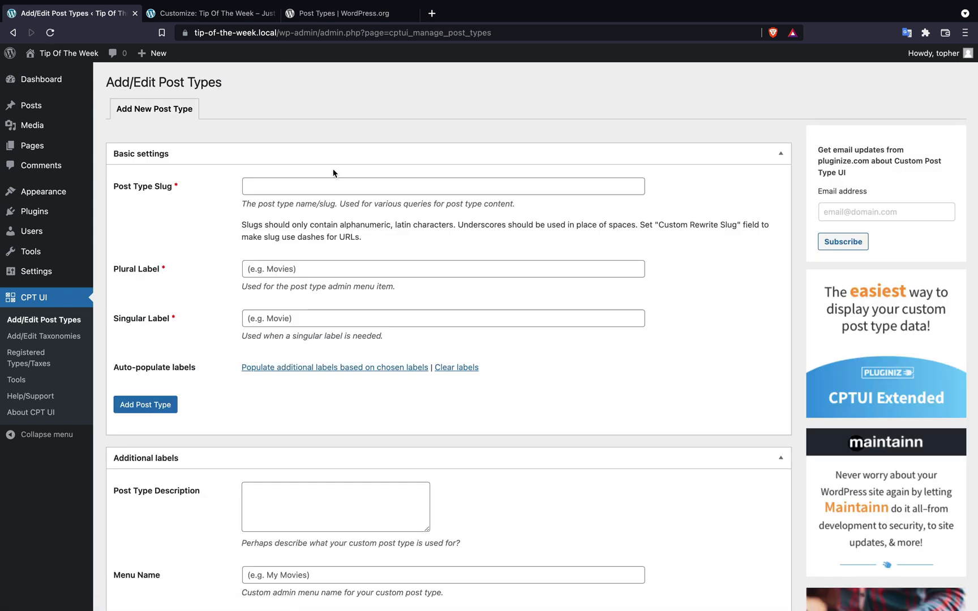
click(284, 189)
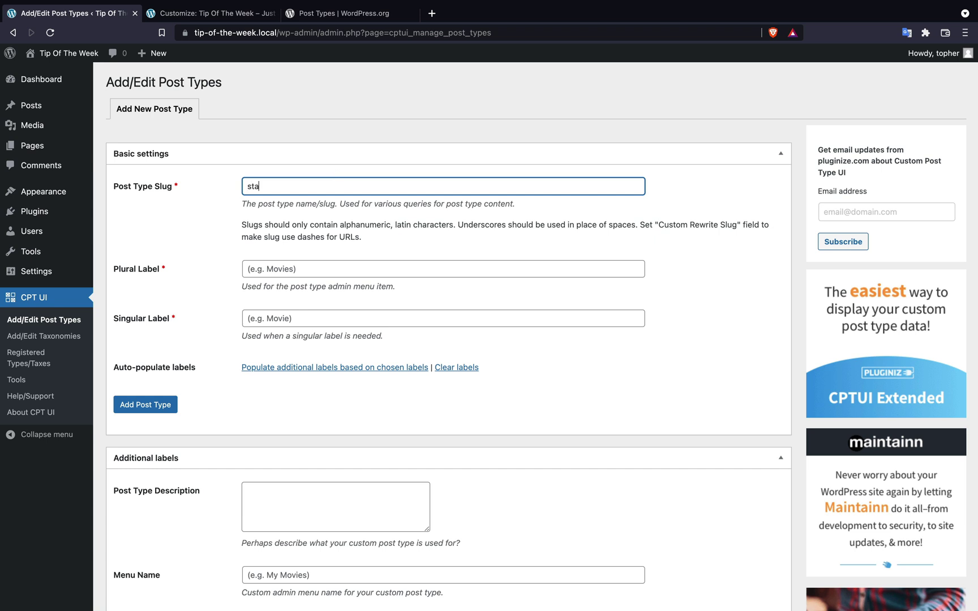
click(329, 271)
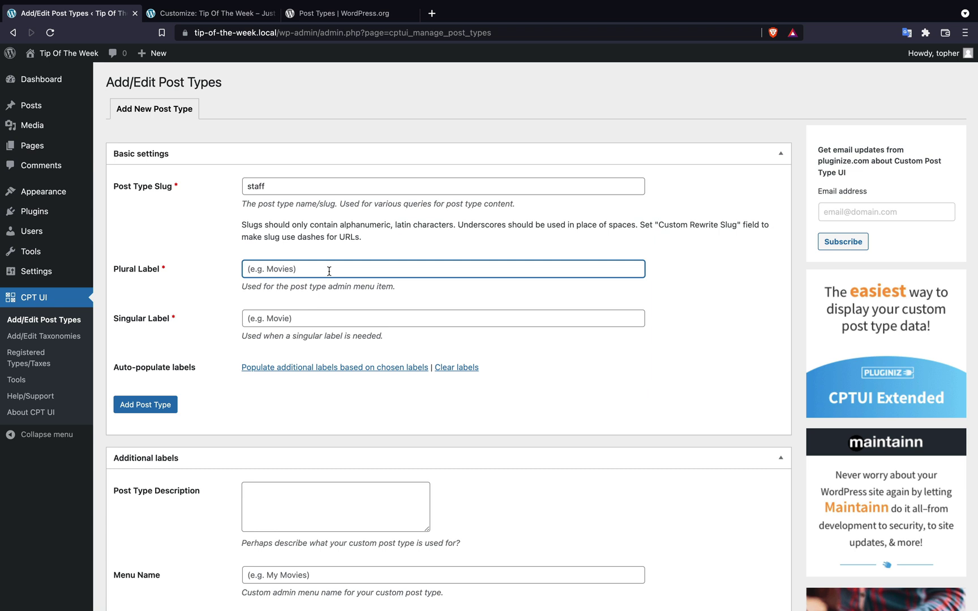
text(Staff)
key(Tab)
text(St)
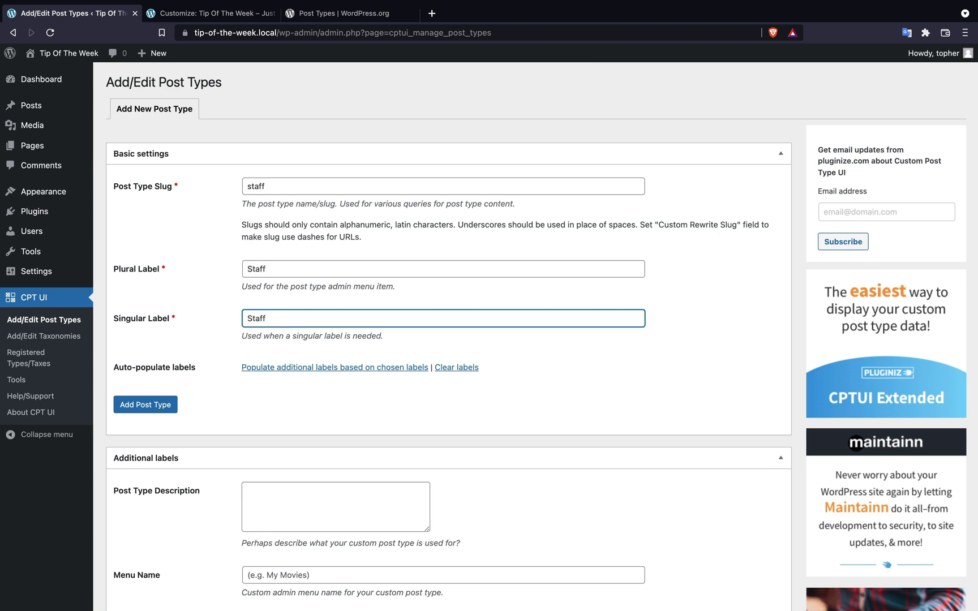
Examine the additional labels and the settings available for the new post type, including archive, hierarchy and rewrite options.
scroll(490, 387, down, 6)
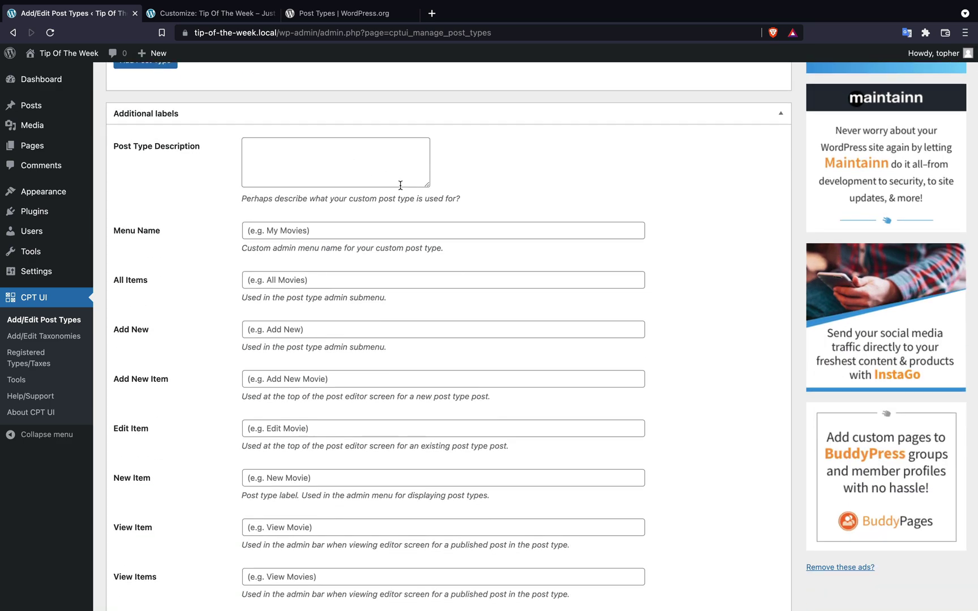
scroll(365, 272, down, 20)
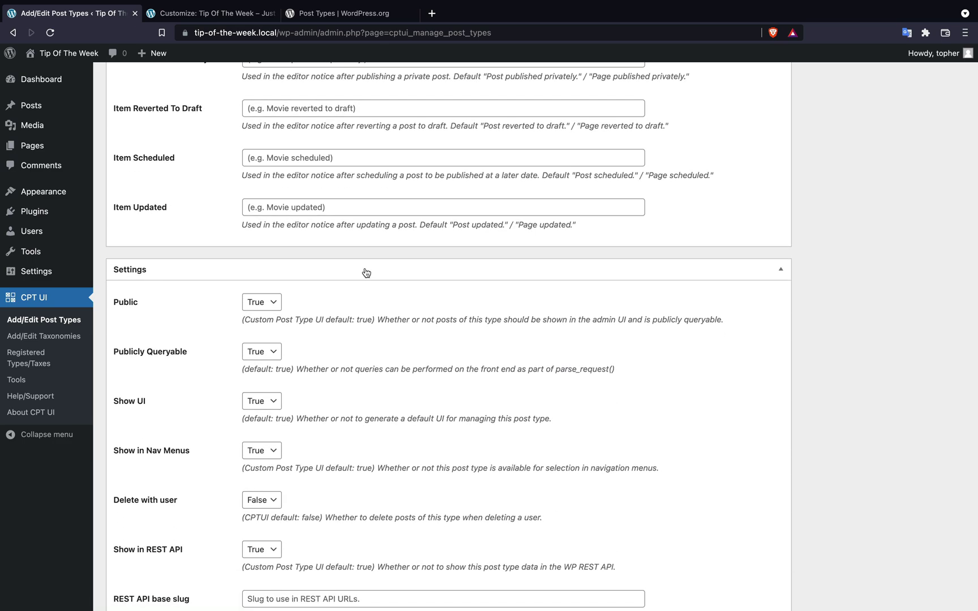
scroll(365, 271, up, 20)
scroll(366, 270, up, 10)
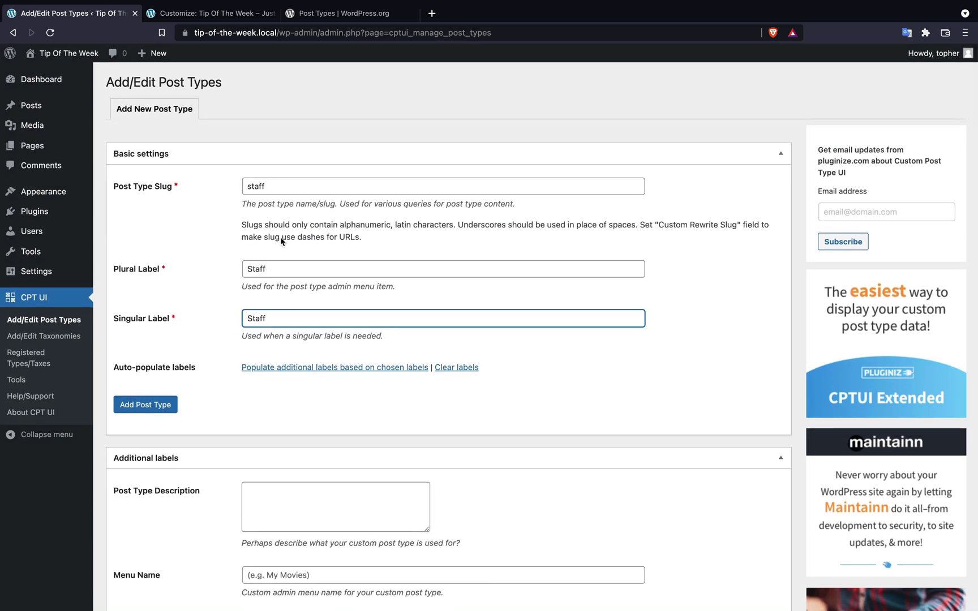
scroll(491, 567, down, 16)
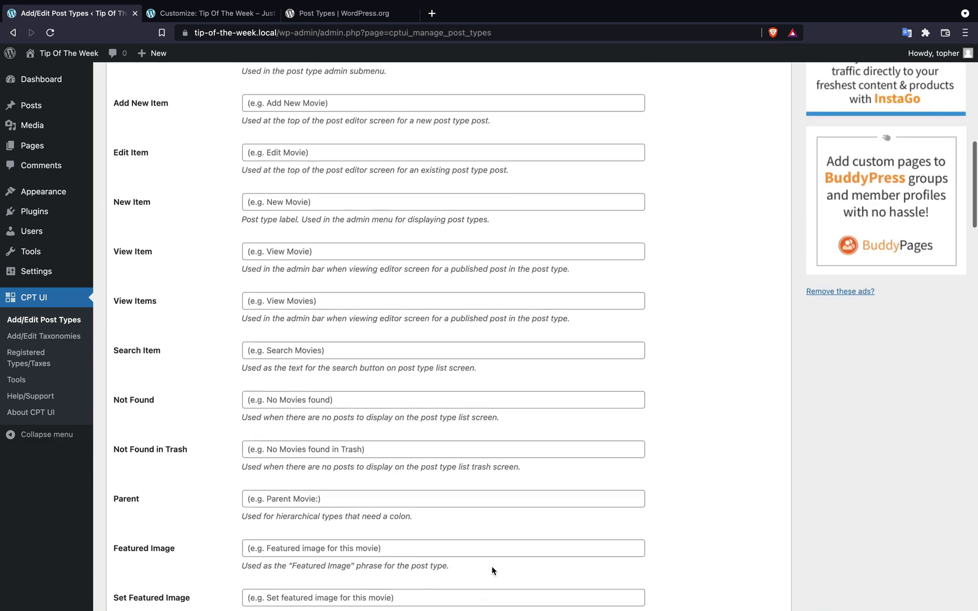
scroll(492, 570, down, 12)
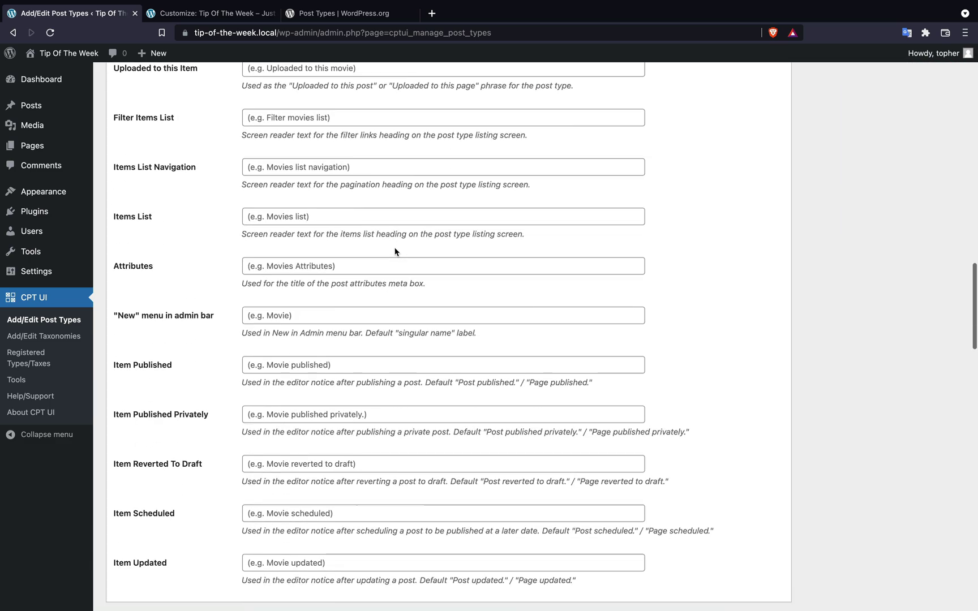
scroll(395, 251, down, 6)
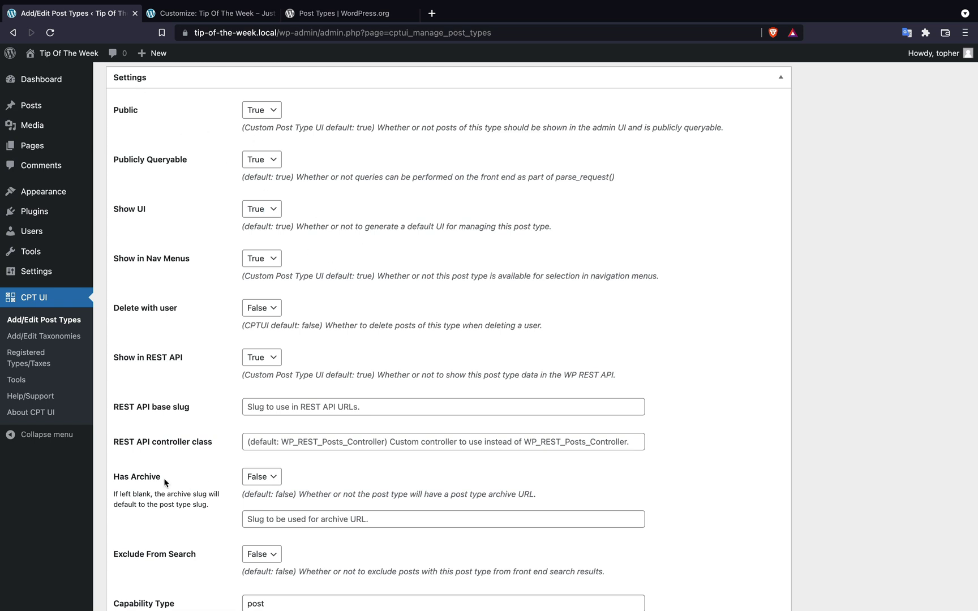
scroll(192, 498, down, 3)
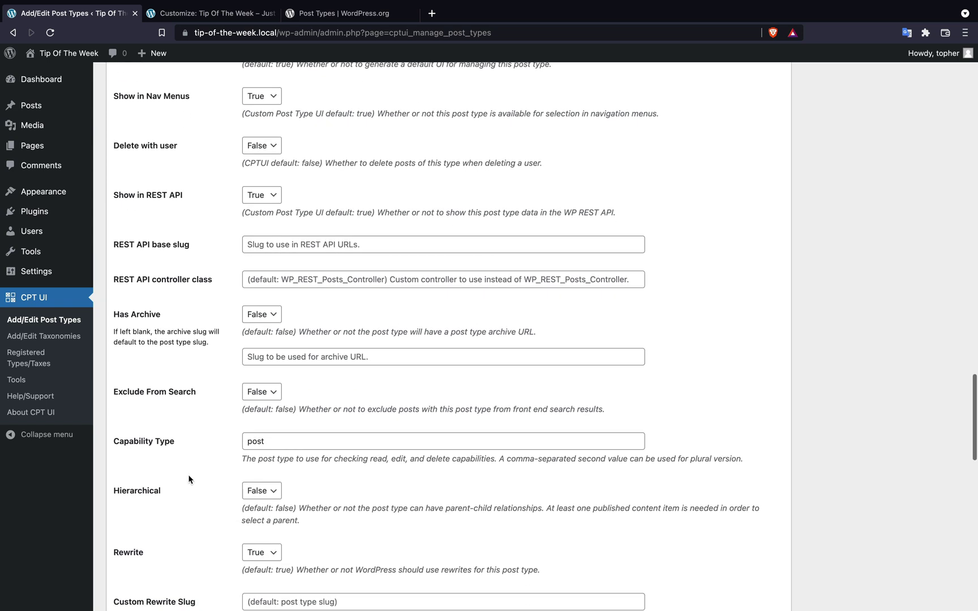
scroll(170, 403, down, 3)
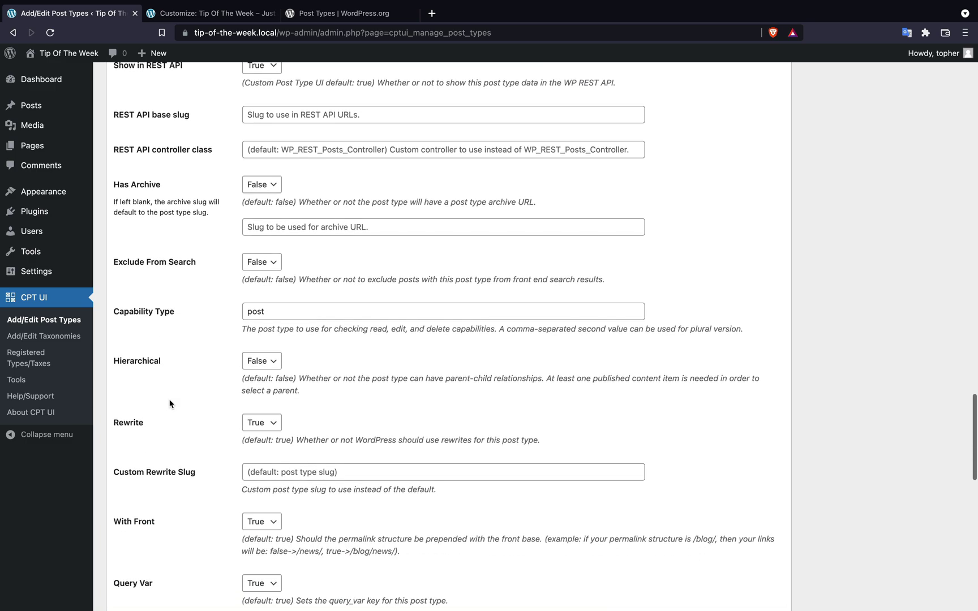
scroll(170, 403, up, 20)
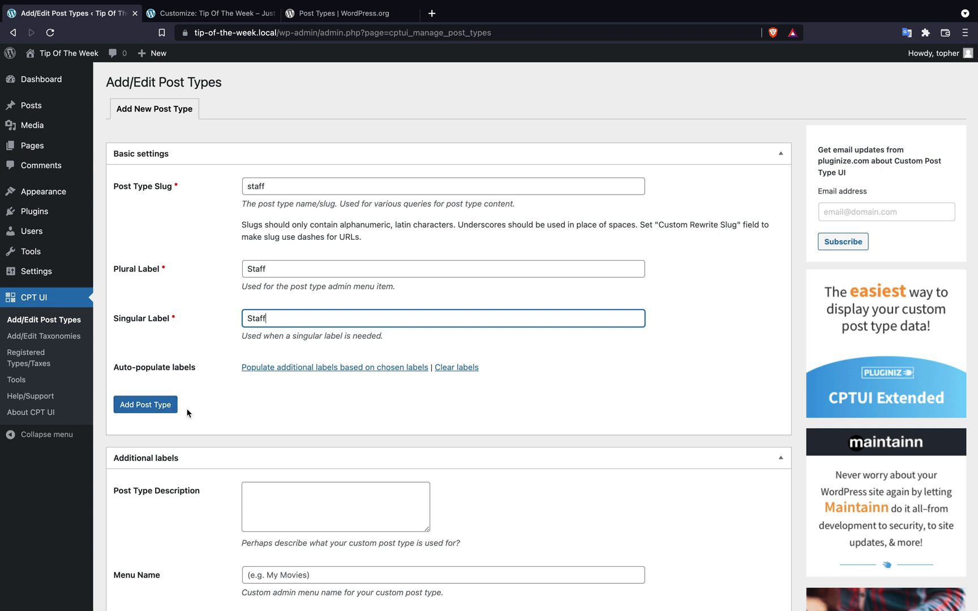
Add the Staff post type to the site and check its new entry in the admin navigation.
click(154, 408)
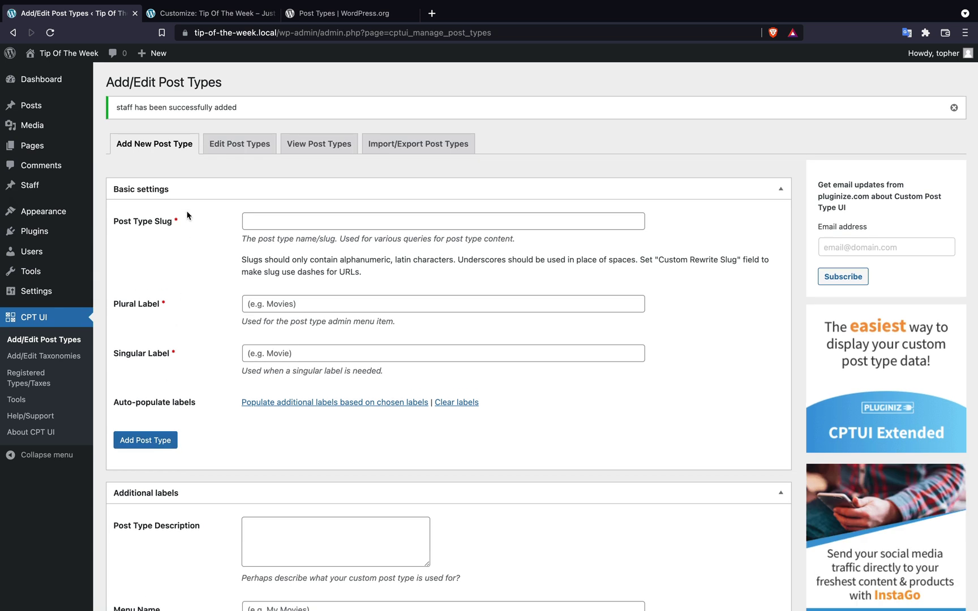
mouse_move(45, 185)
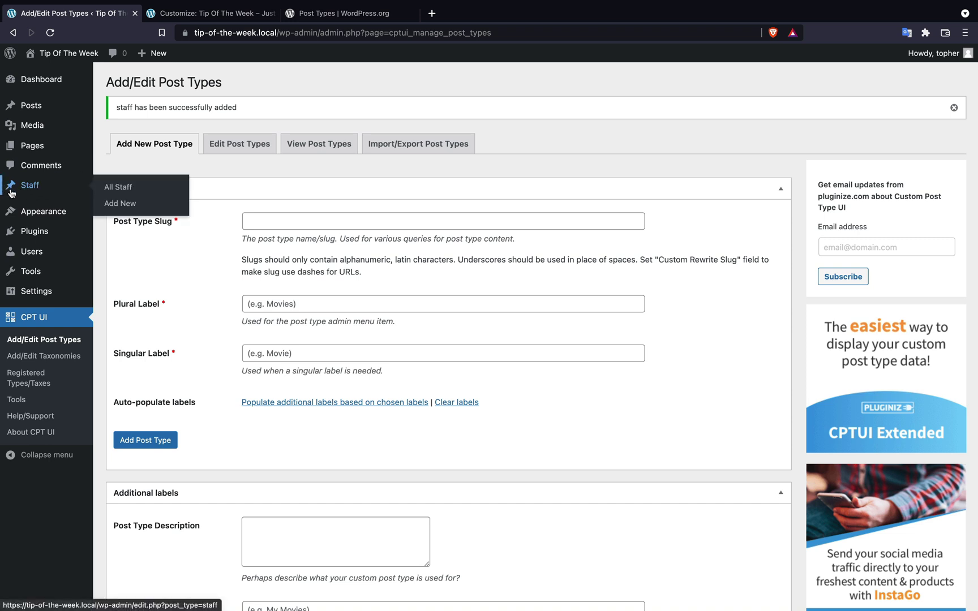
Edit the Staff post type to use the dashicons-admin-users menu icon and save the post type.
click(234, 146)
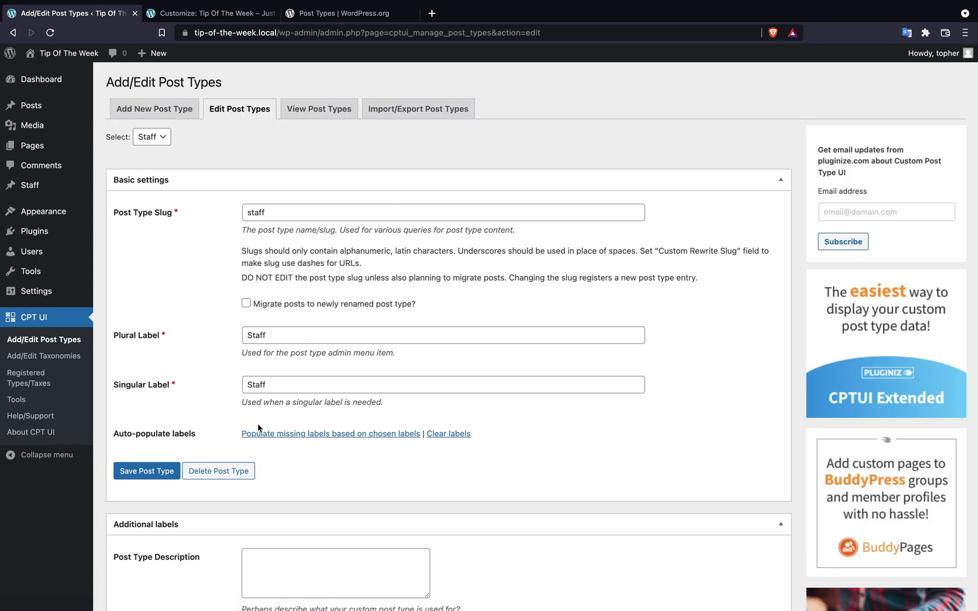
scroll(258, 423, down, 10)
scroll(257, 423, down, 20)
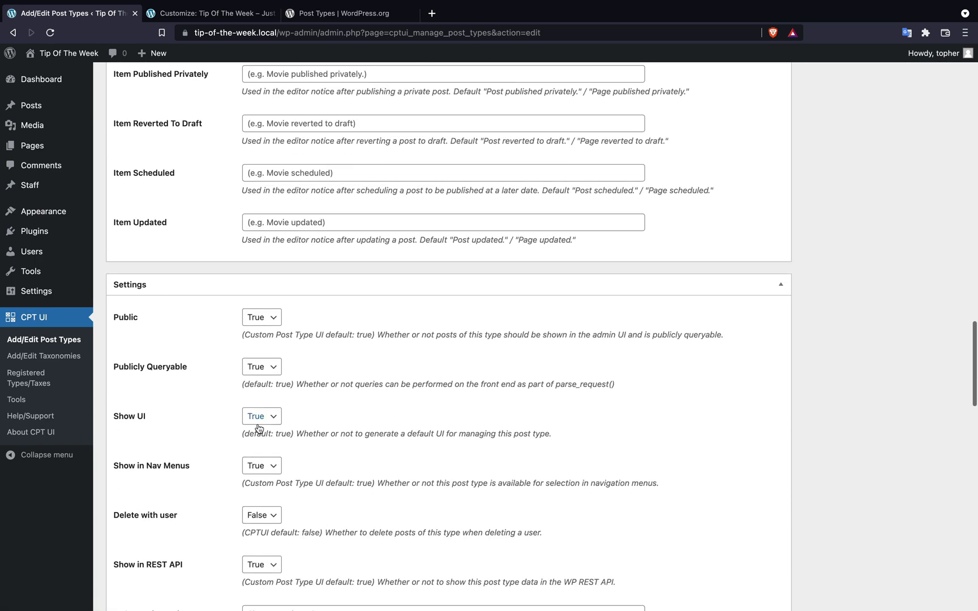
scroll(259, 429, down, 15)
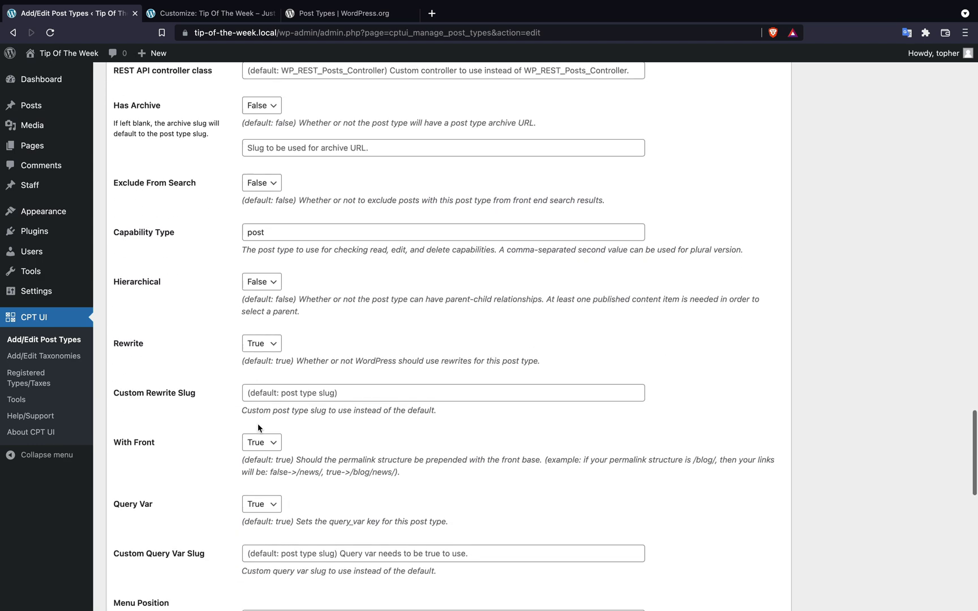
scroll(258, 424, down, 12)
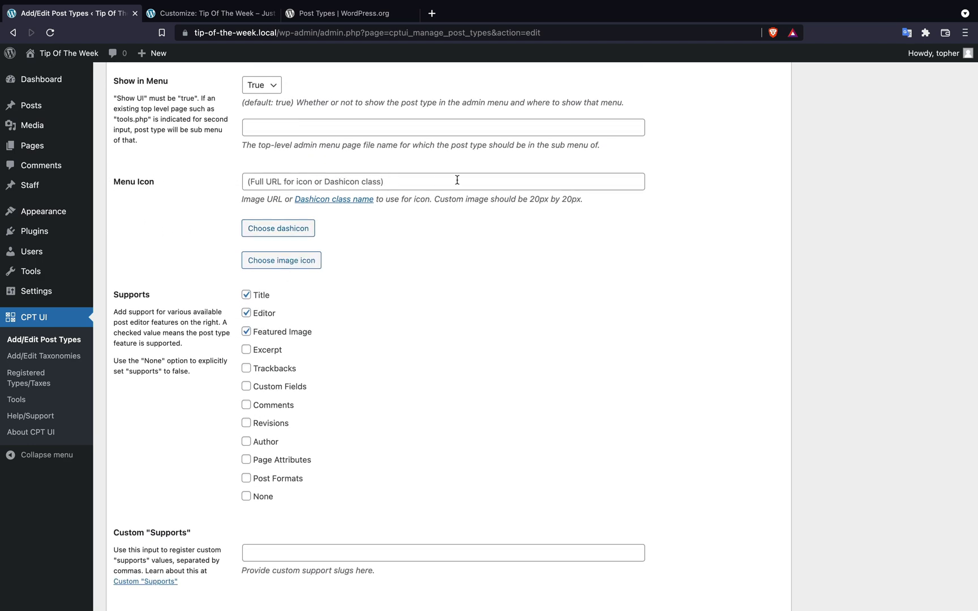
click(278, 228)
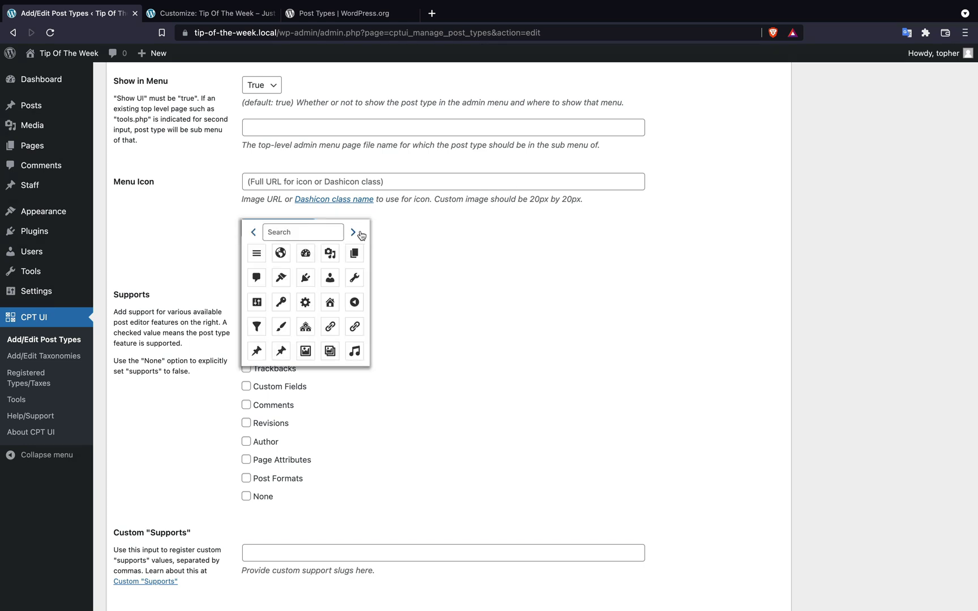
click(330, 278)
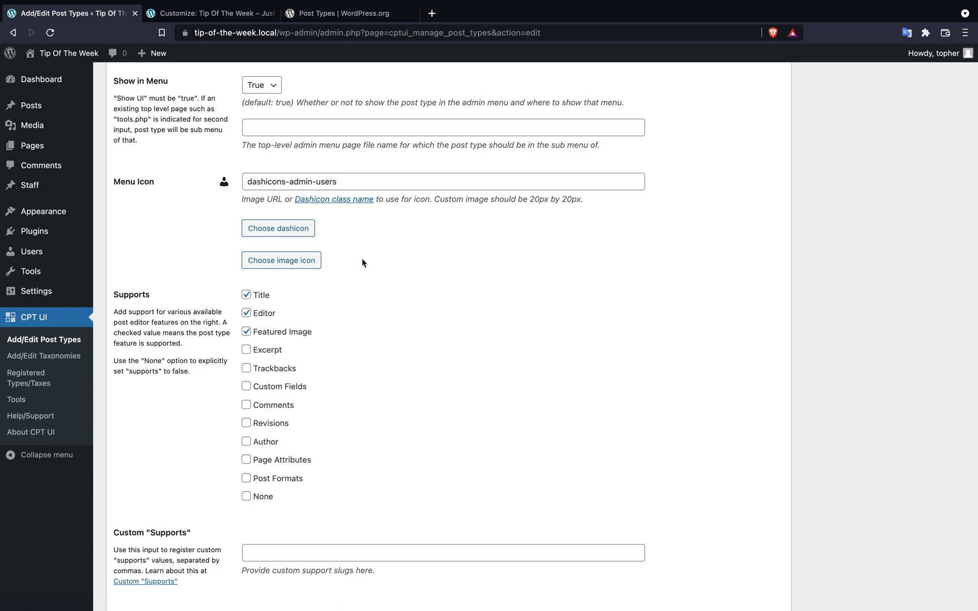
scroll(208, 204, up, 20)
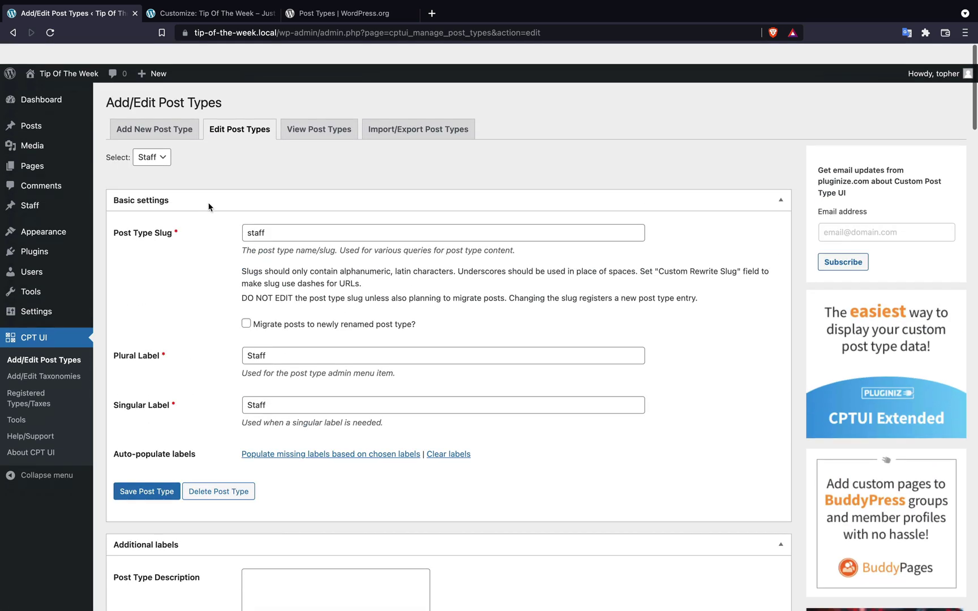
click(149, 470)
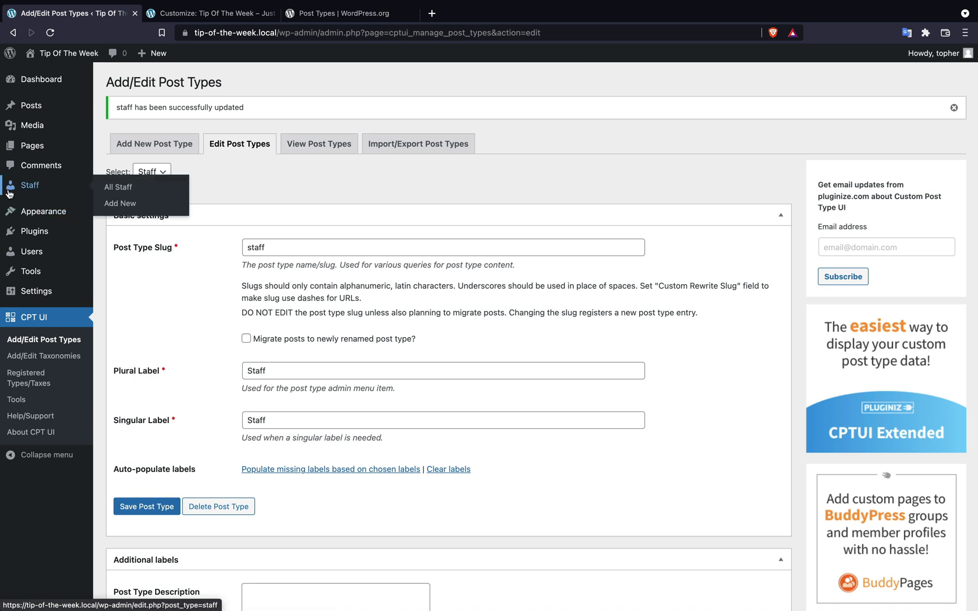
View the list of Staff entries, then open a blank new Staff entry and look at its block and document settings.
click(31, 192)
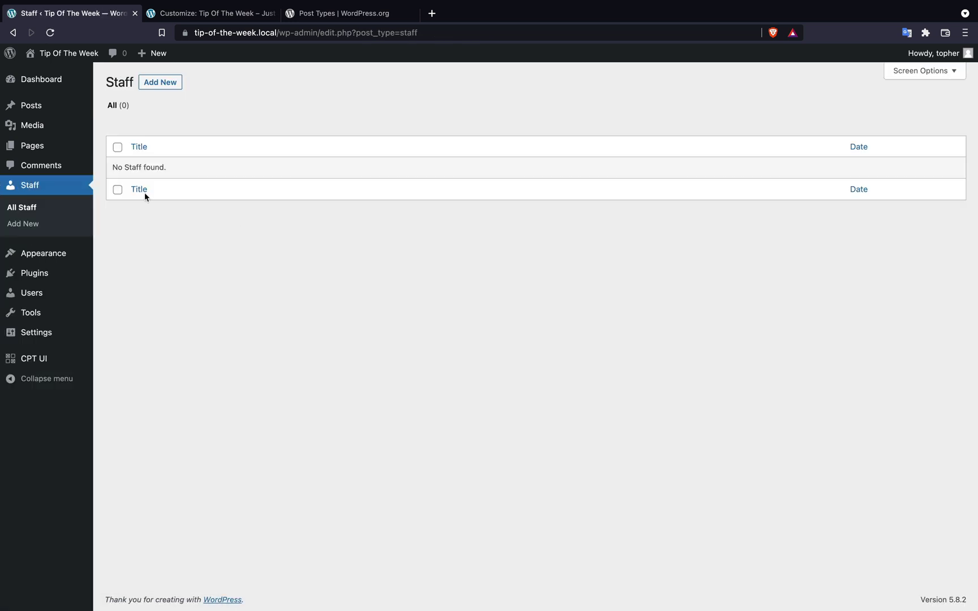
click(168, 88)
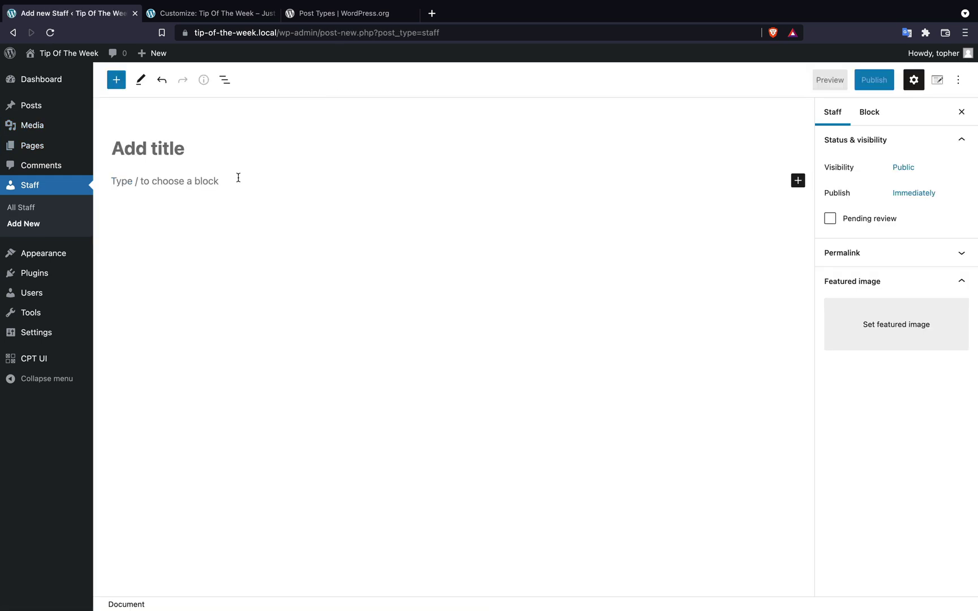
click(191, 179)
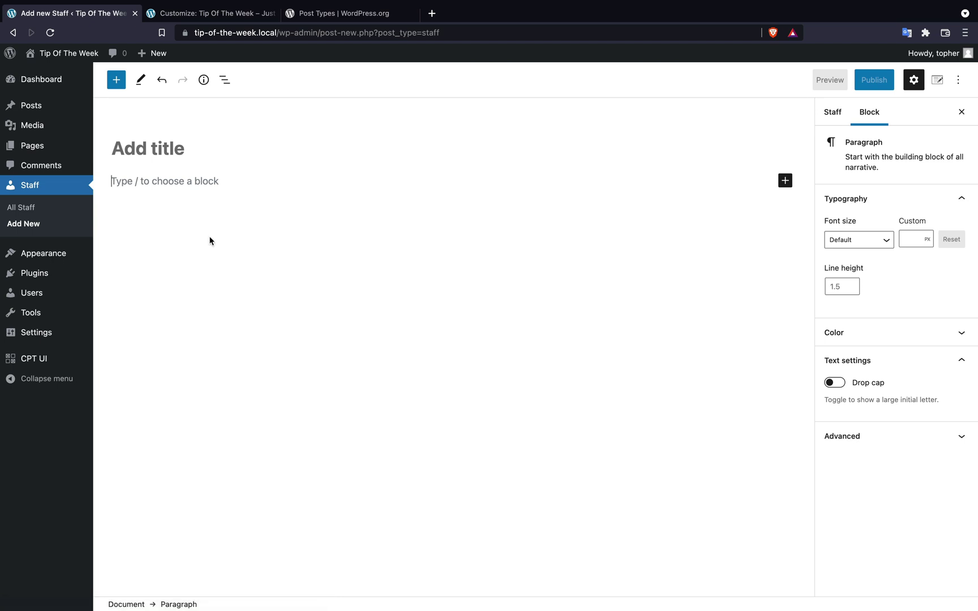
click(833, 117)
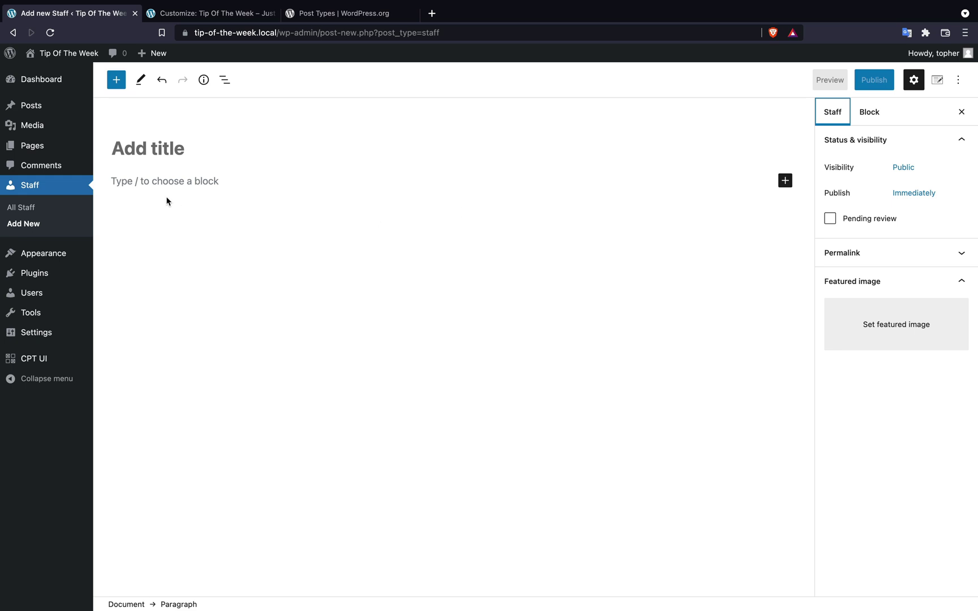
mouse_move(44, 111)
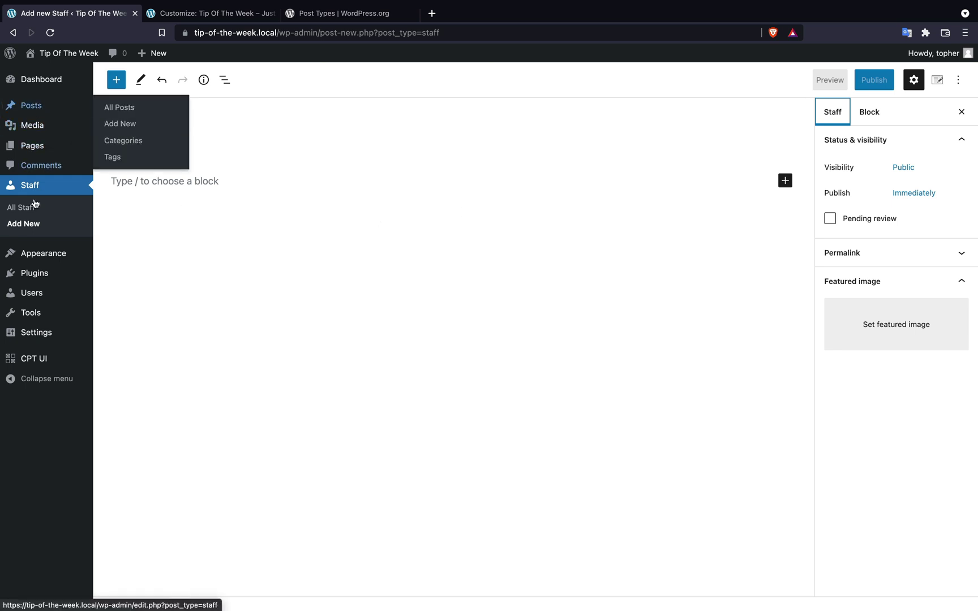